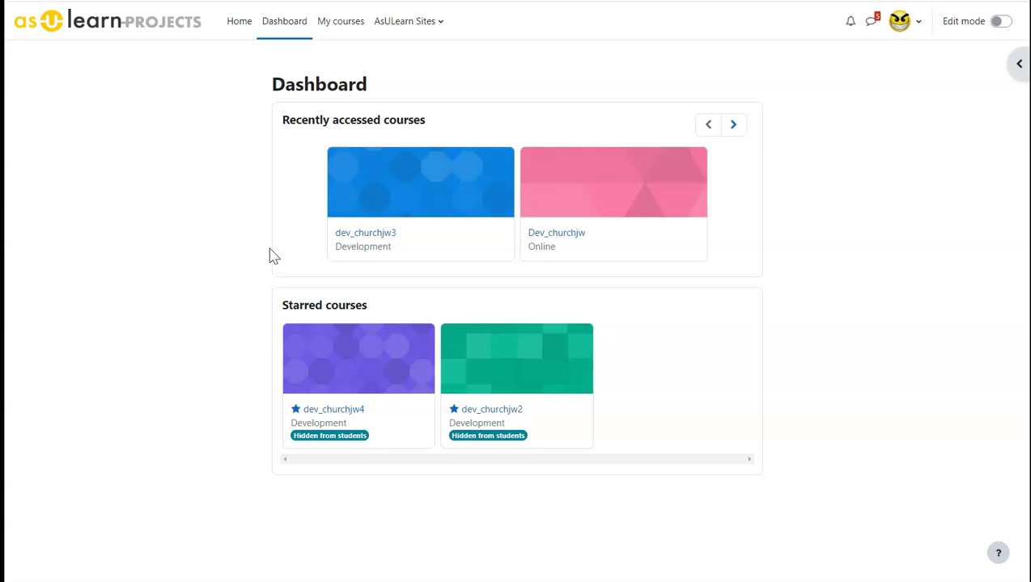
Open the dev_churchjw4 course and create a backup of it with the default backup settings.
click(327, 363)
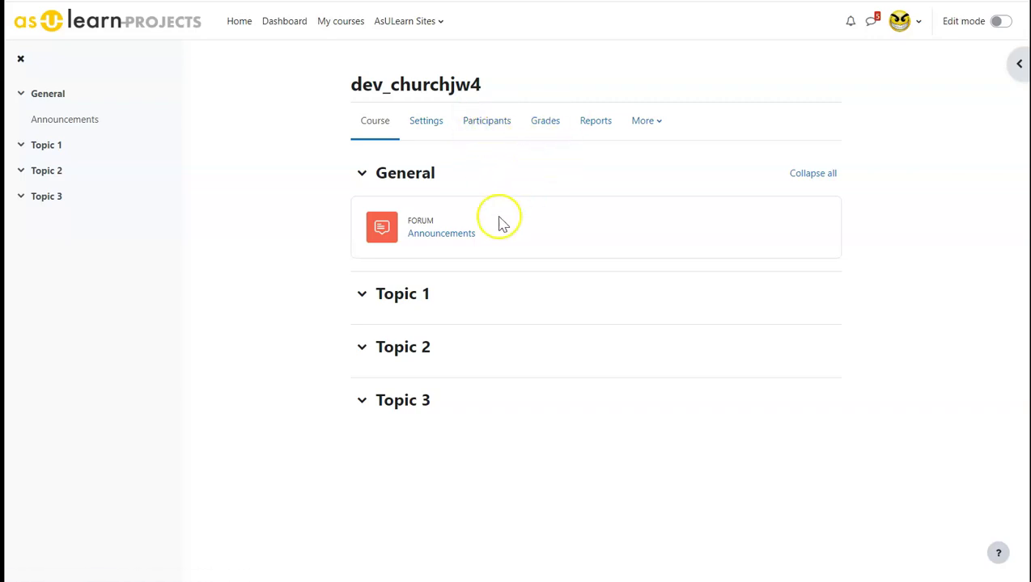
click(652, 127)
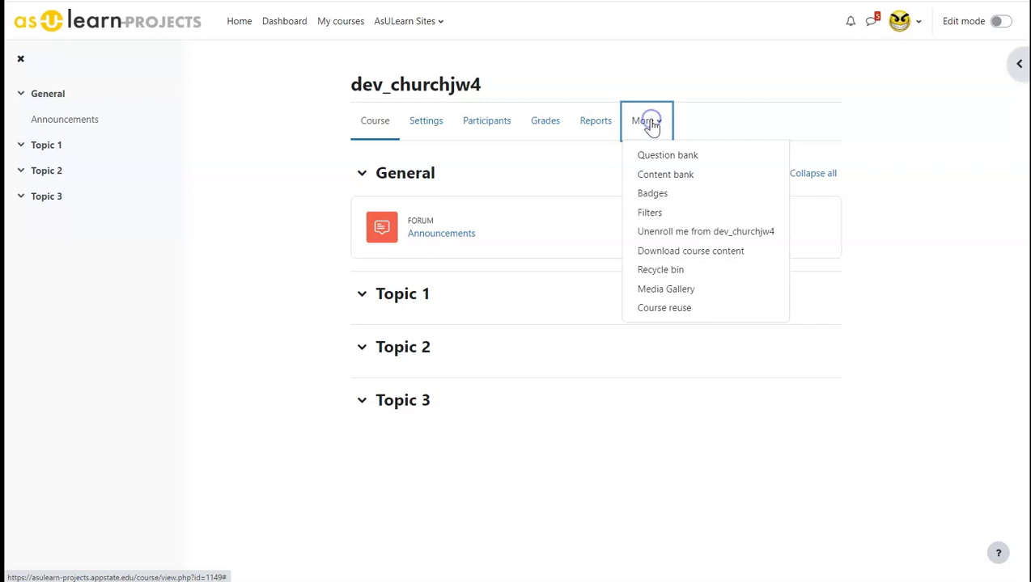
click(665, 316)
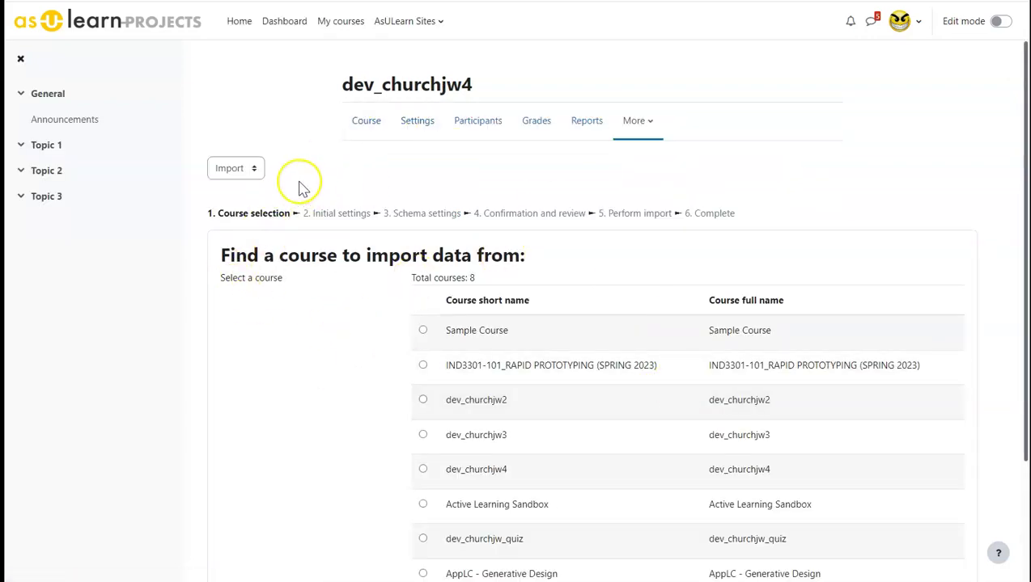
click(251, 171)
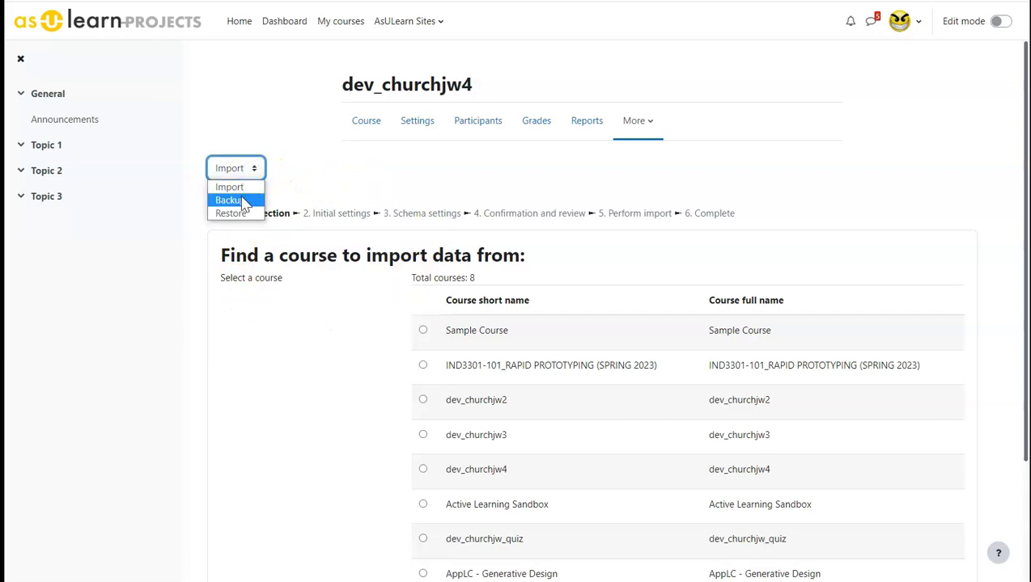
click(241, 202)
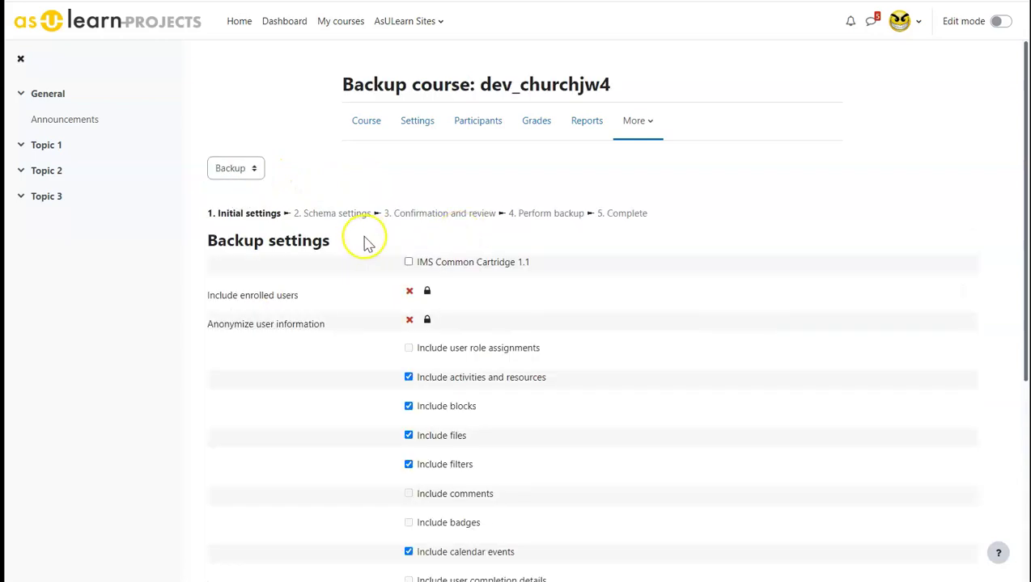
scroll(366, 241, down, 3)
scroll(366, 245, down, 2)
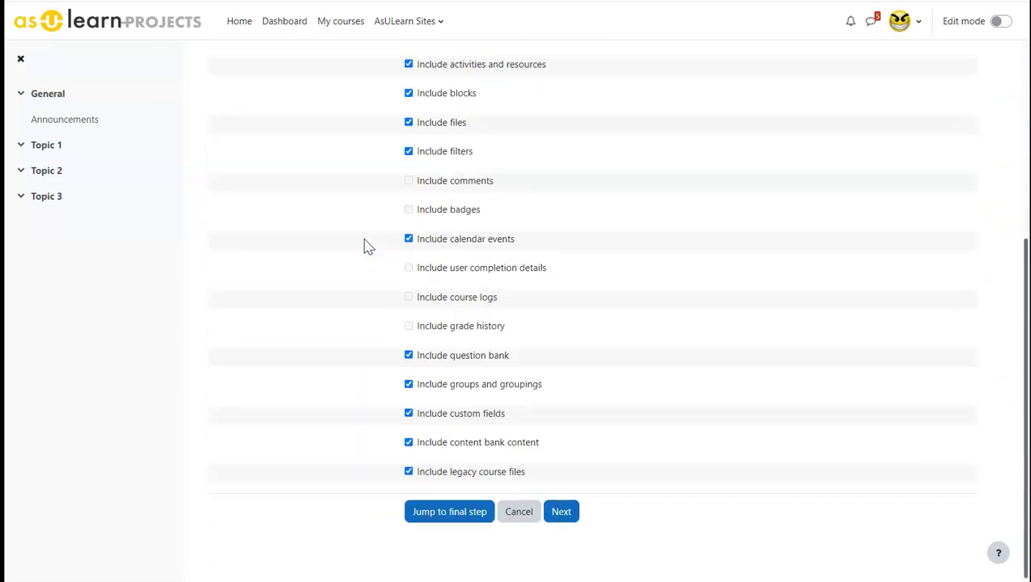
click(376, 245)
click(438, 518)
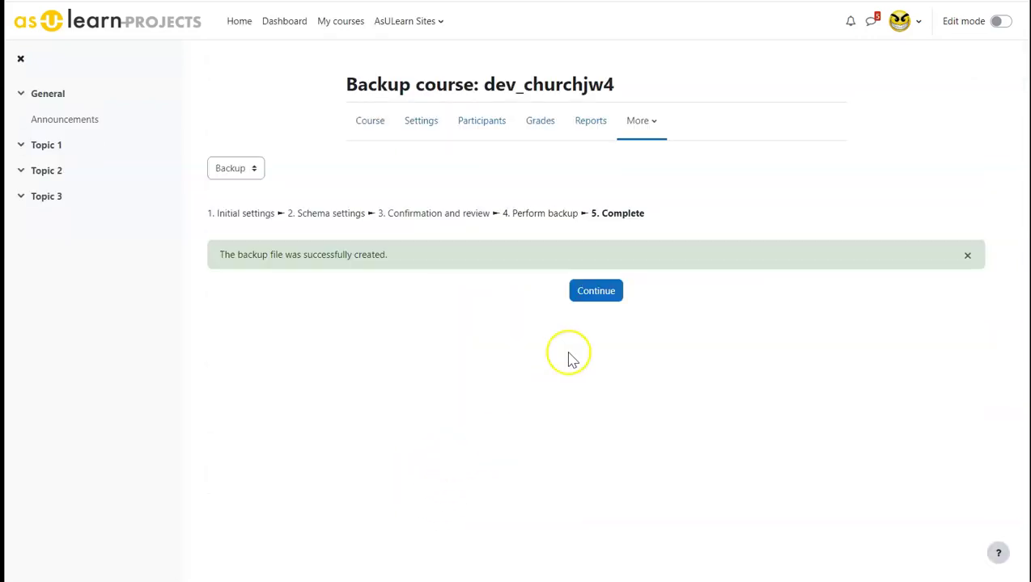
click(596, 293)
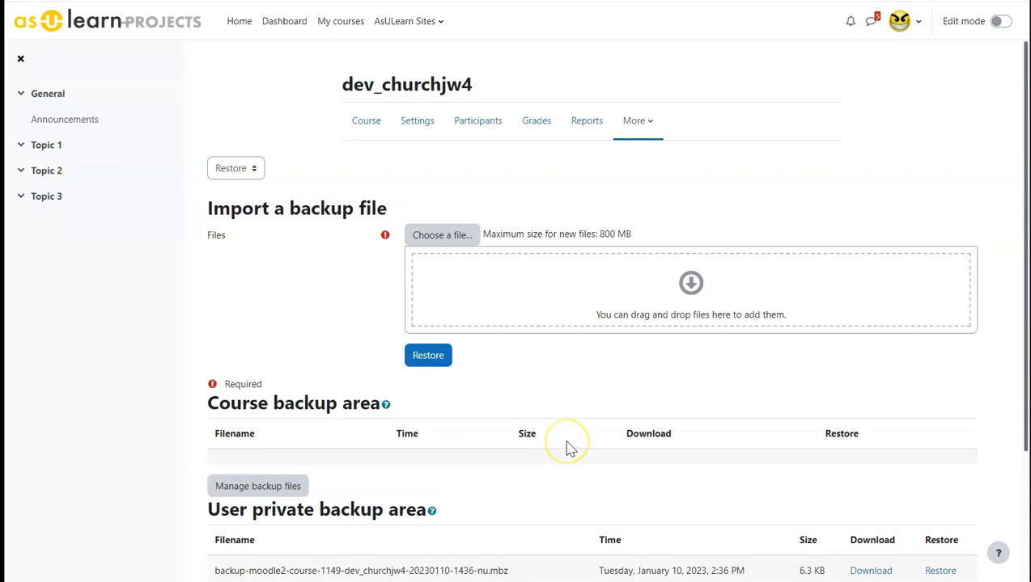
Rename the new backup file in the user private backup area to blank.mbz and save the change.
scroll(469, 465, down, 3)
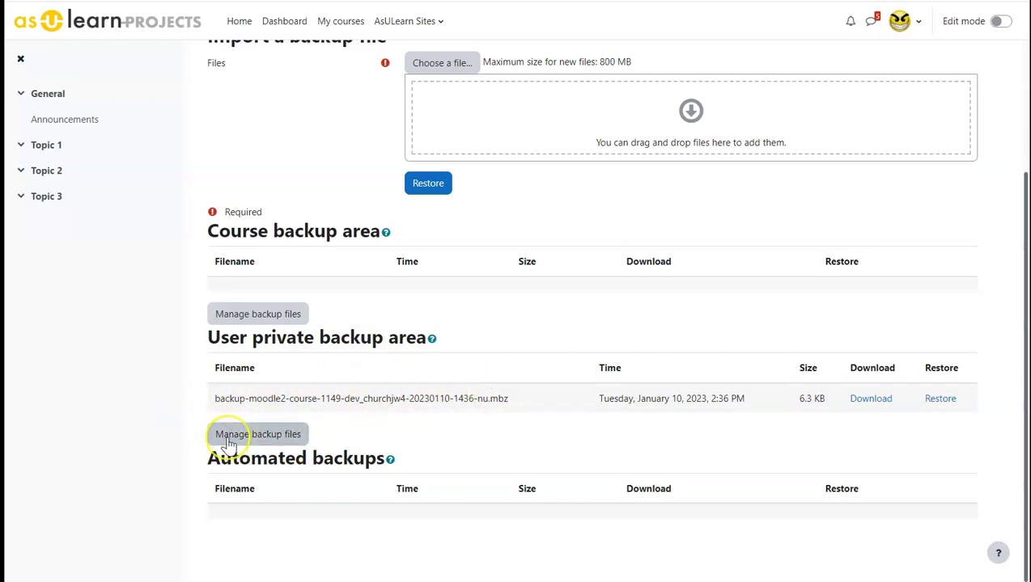
click(227, 435)
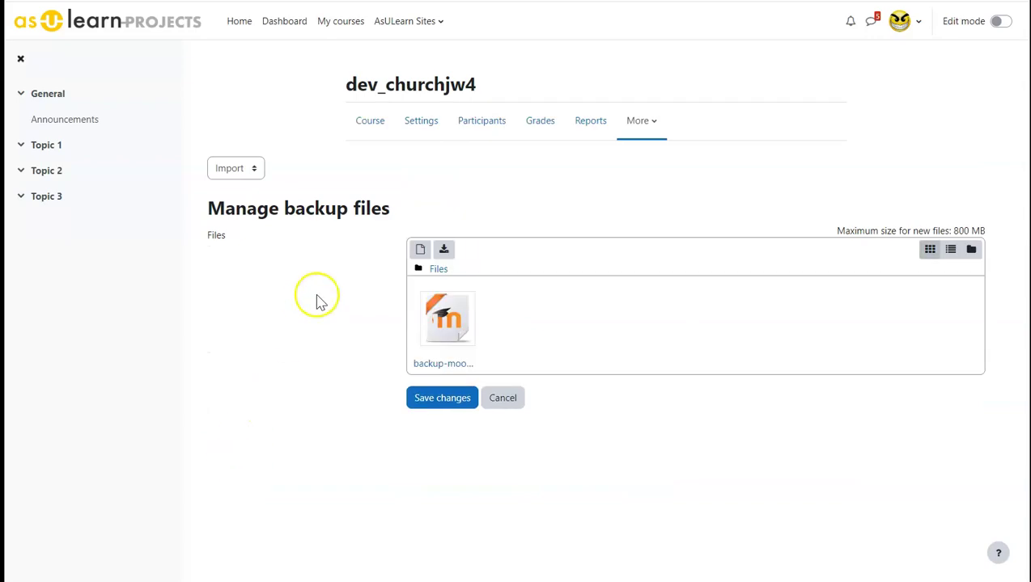
click(447, 364)
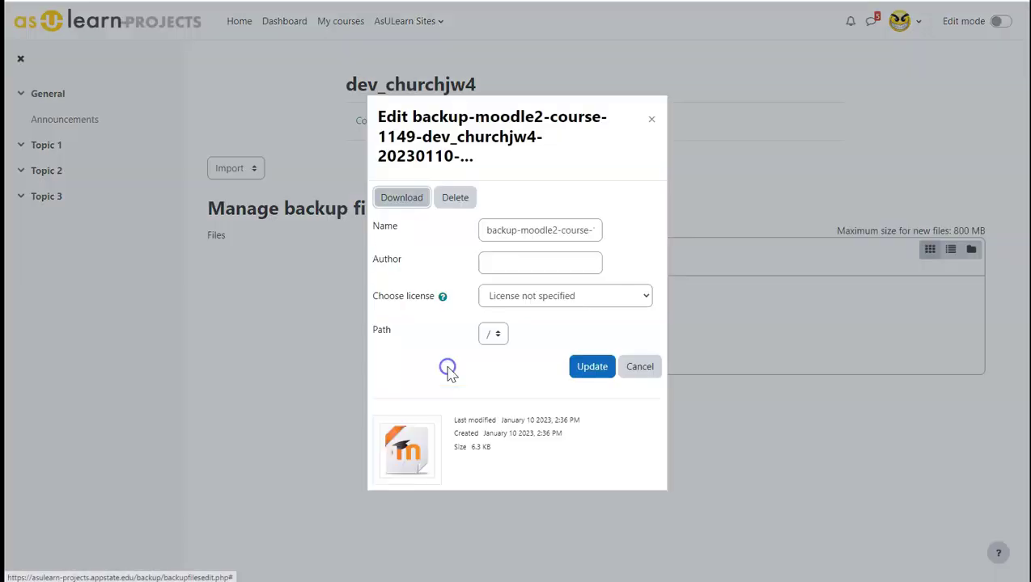
drag(487, 230, 637, 244)
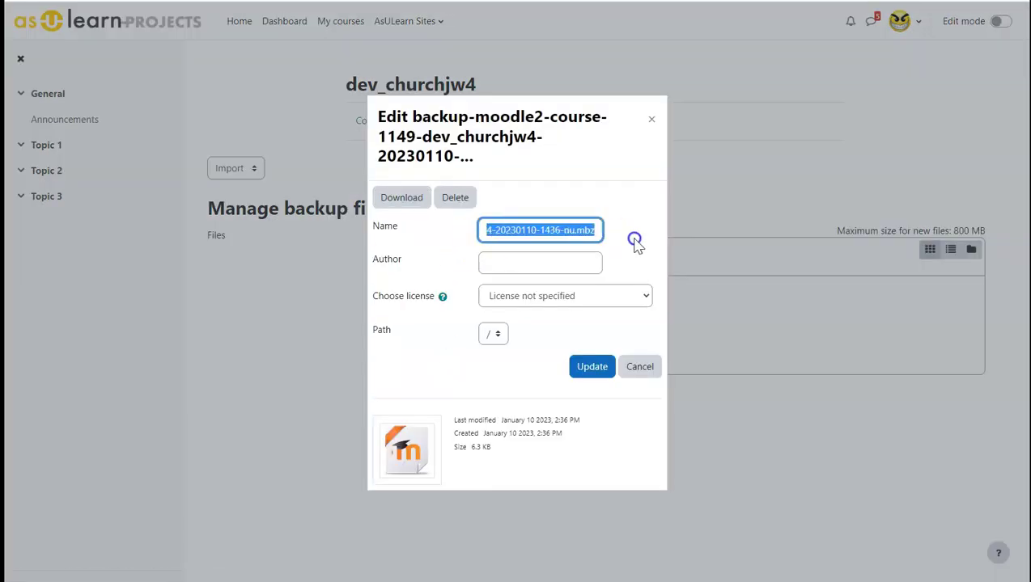
text(blank)
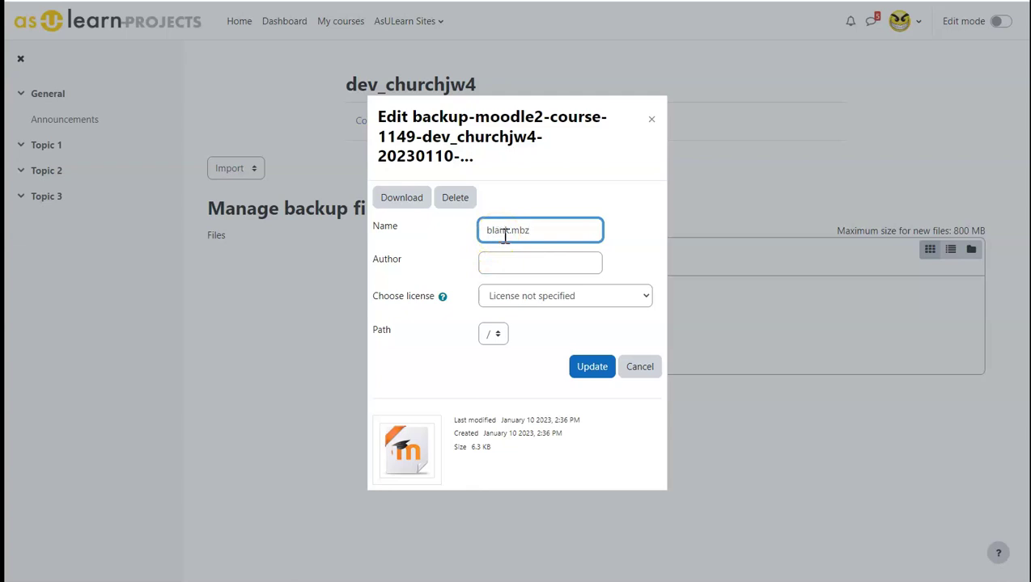
click(593, 371)
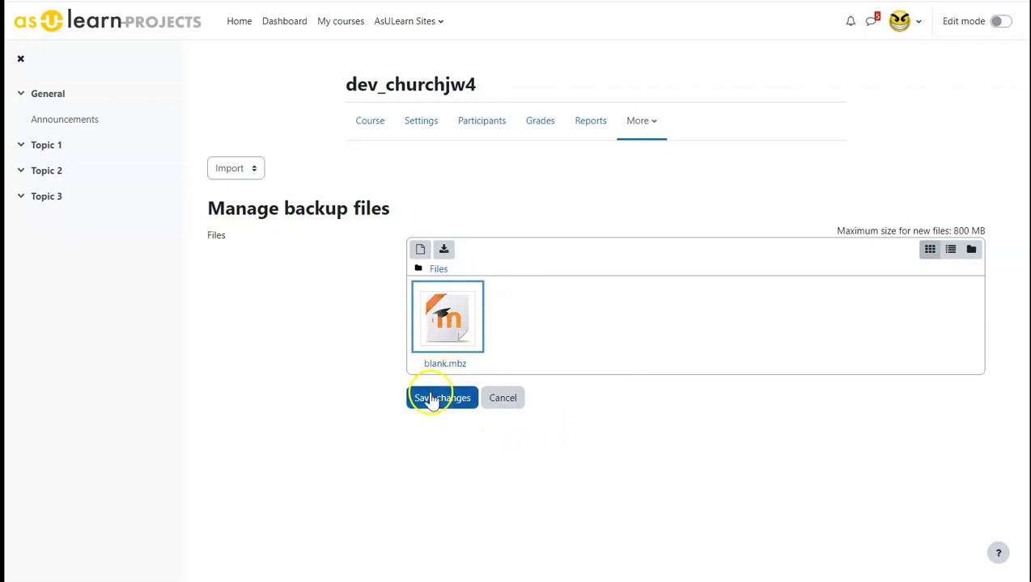
click(429, 401)
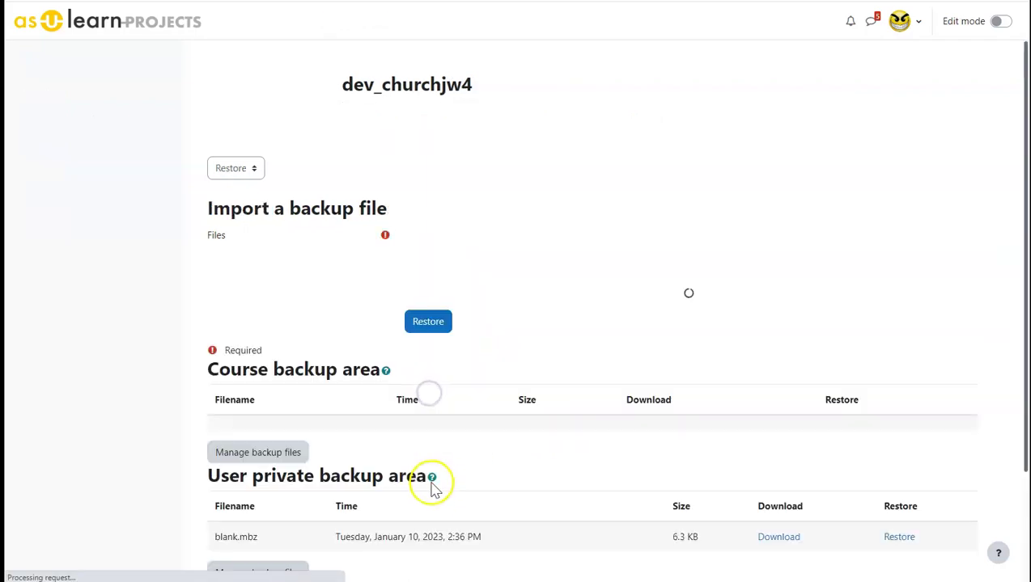
scroll(391, 441, down, 3)
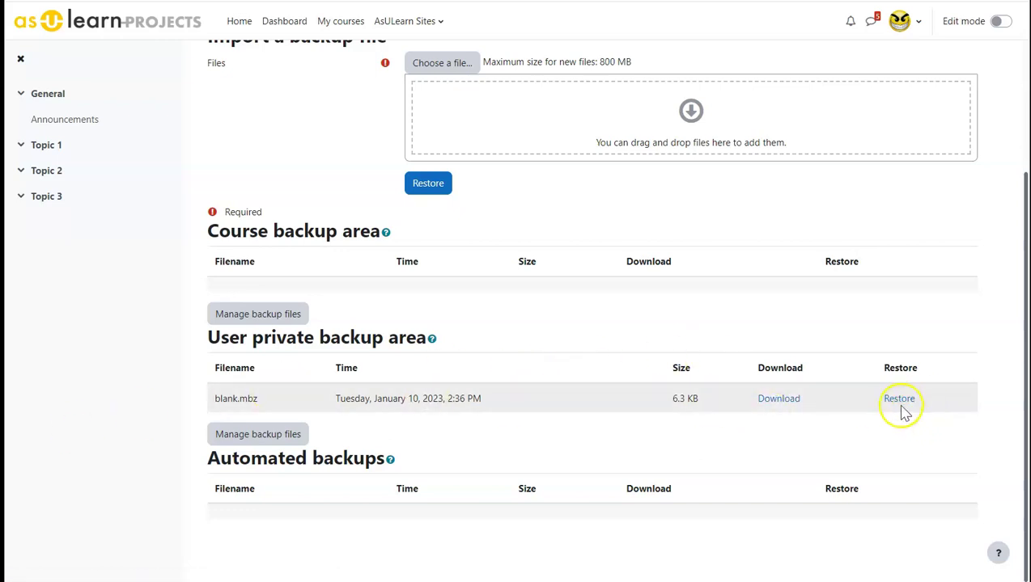
scroll(361, 294, up, 3)
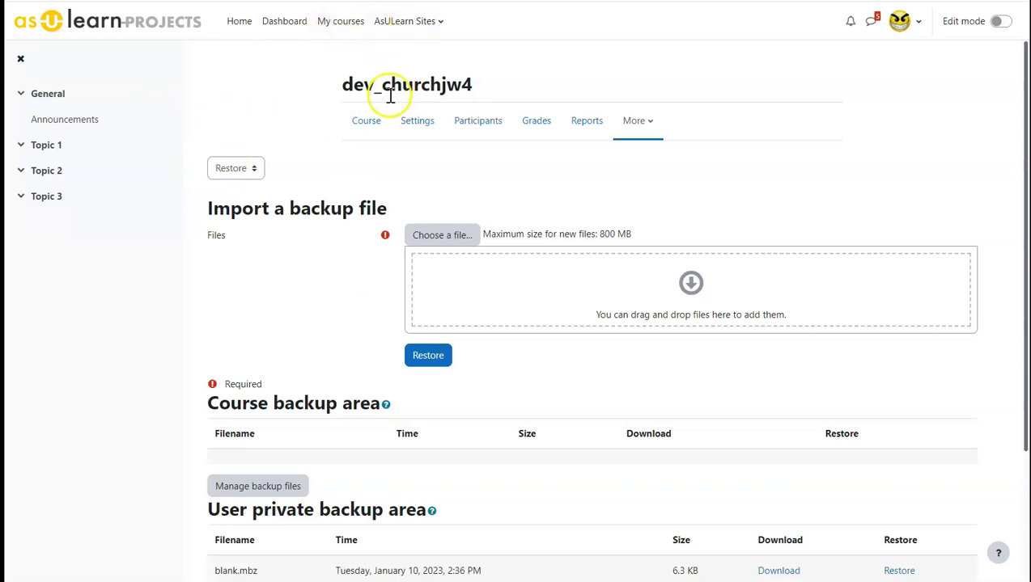
Start an import into dev_churchjw4, search the source courses for "dev" and choose dev_churchjw2 as the source.
click(364, 126)
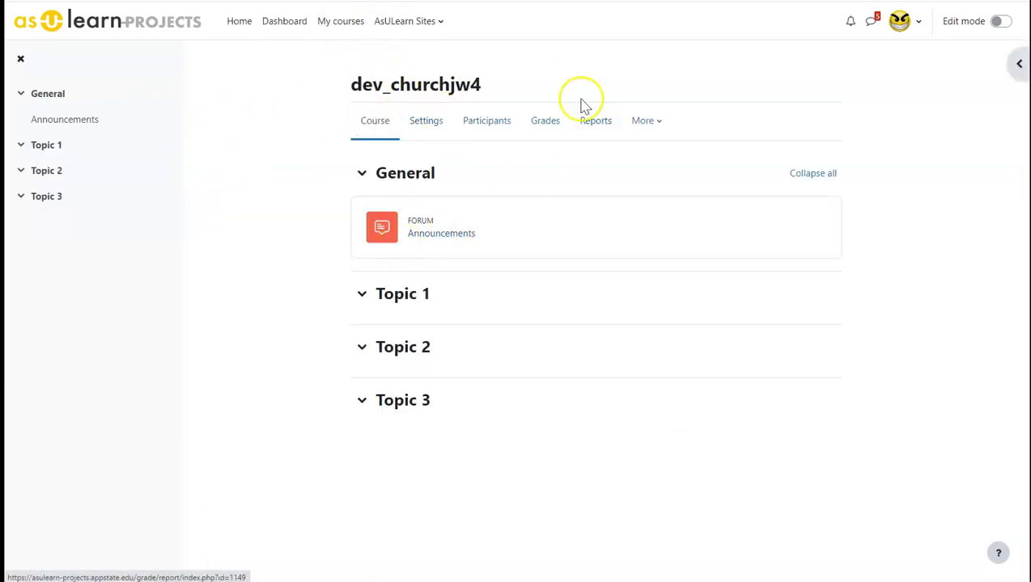
click(652, 125)
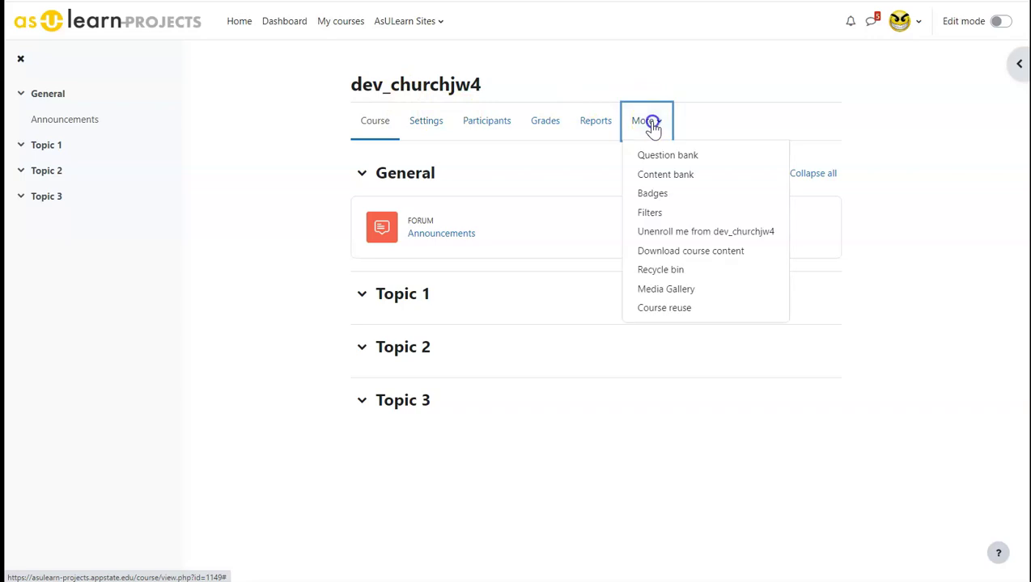
click(655, 312)
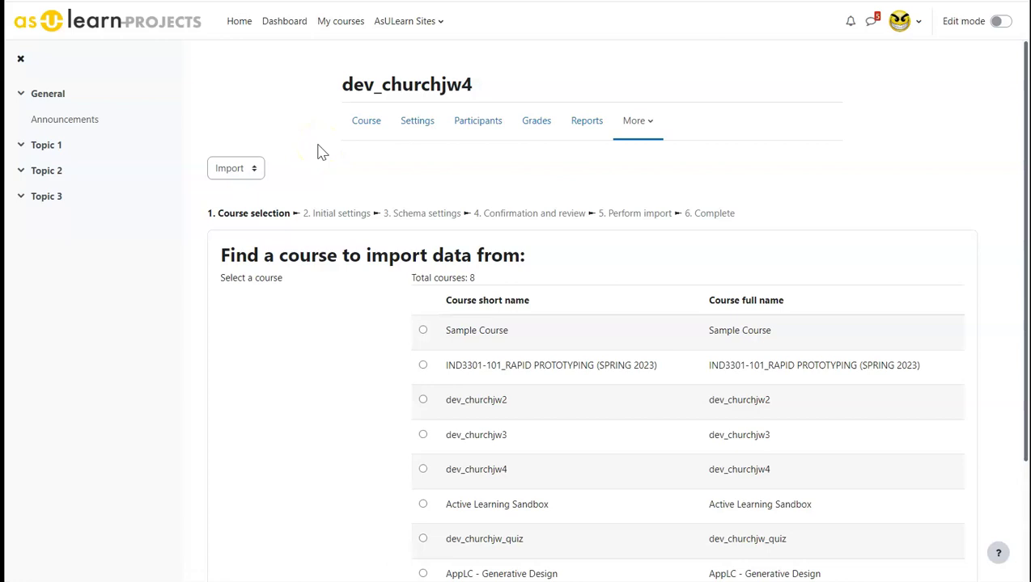
scroll(332, 166, down, 2)
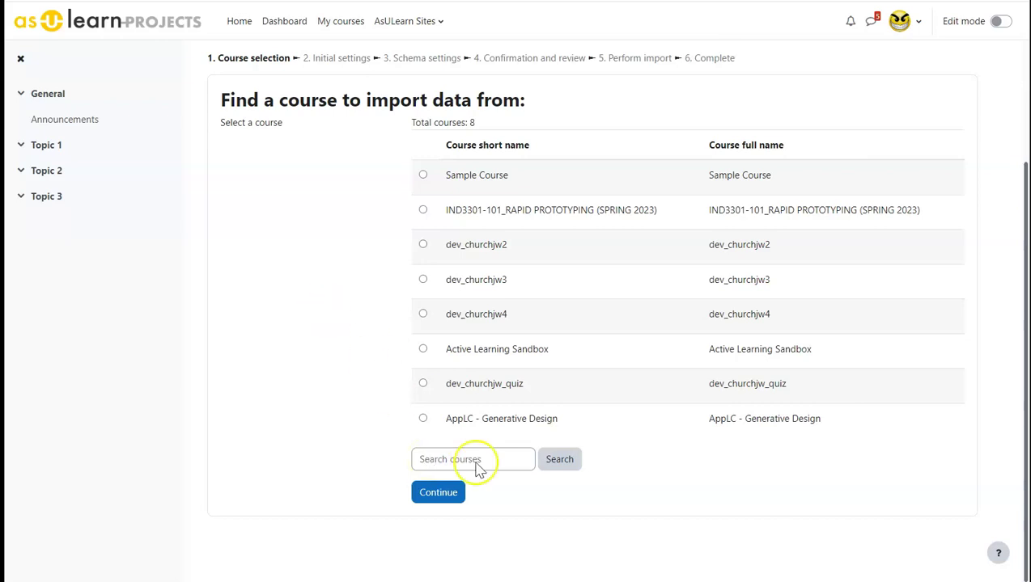
click(427, 459)
text(de)
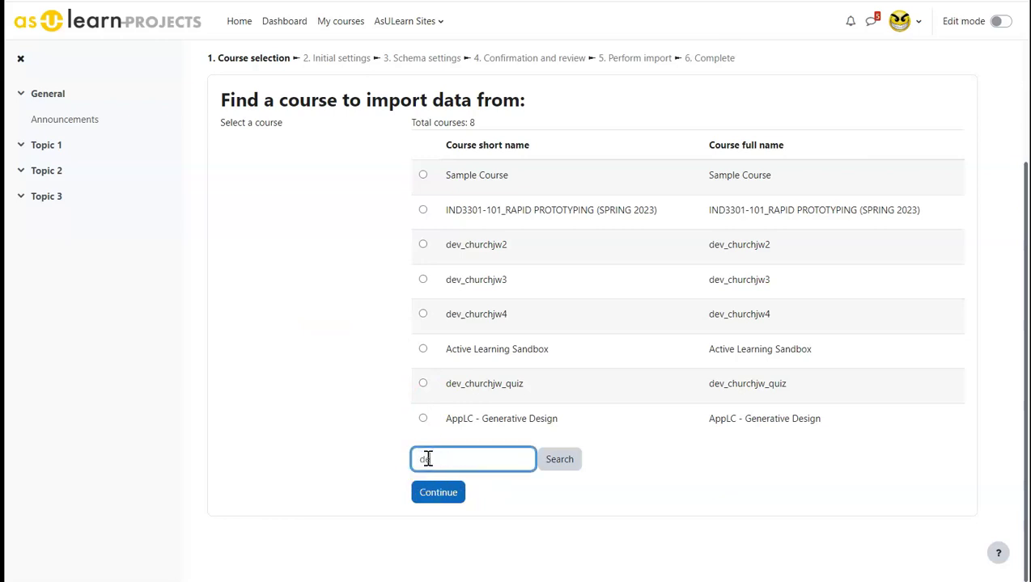
text(v)
click(562, 459)
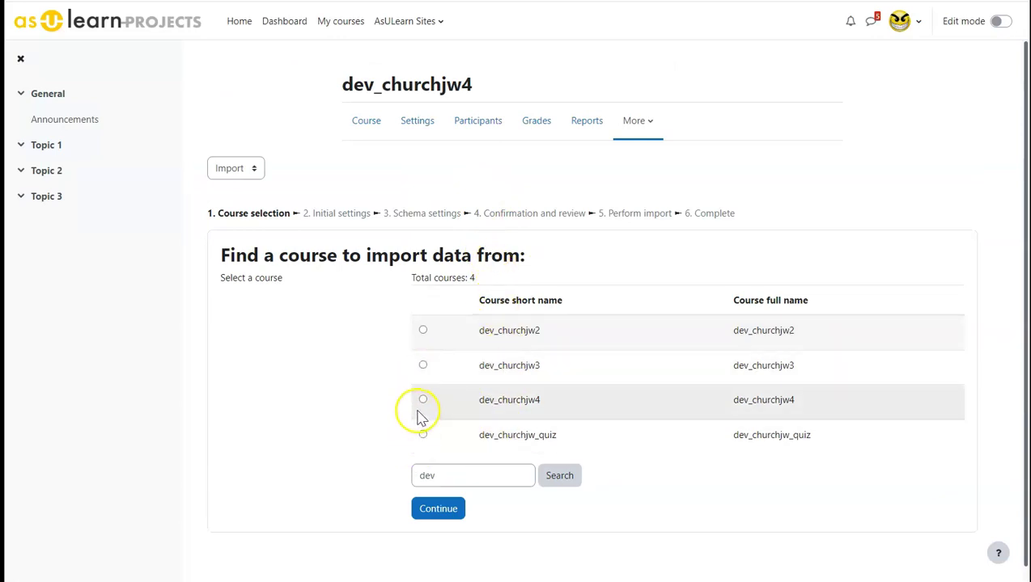
click(422, 331)
click(439, 509)
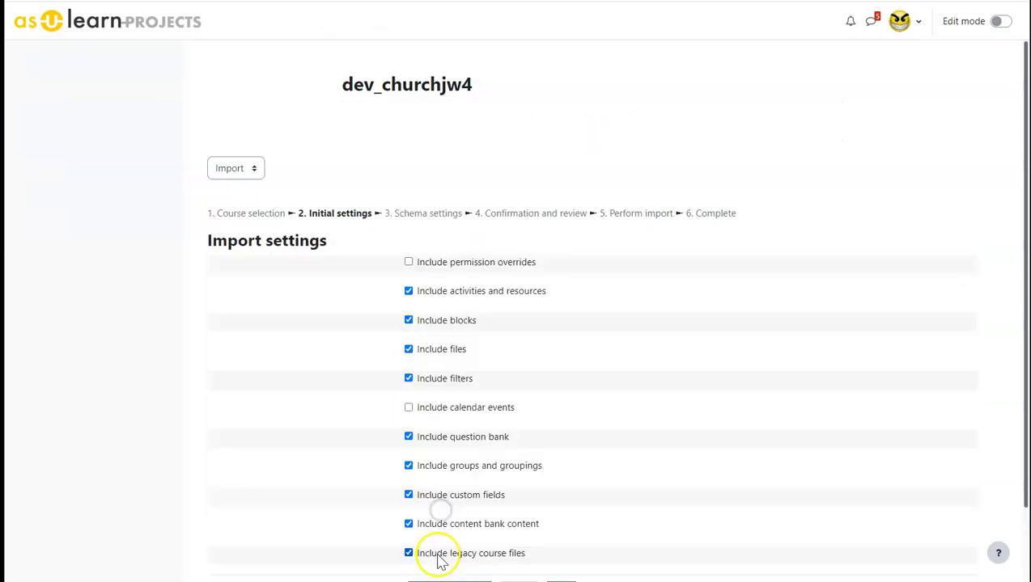
Keep the default import settings and include only the General Course Information section with its Syllabus in the import.
scroll(333, 340, down, 1)
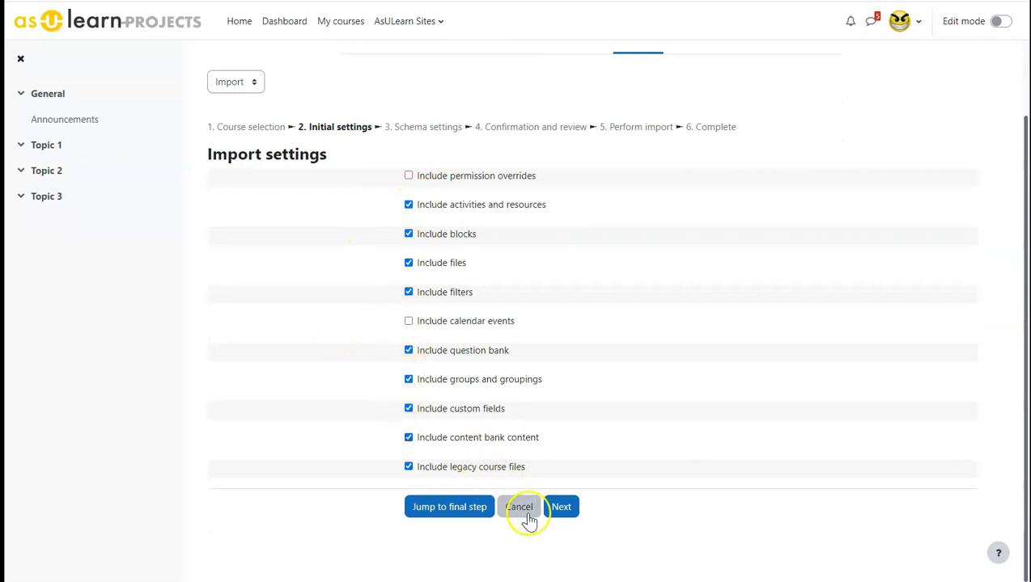
click(560, 510)
scroll(489, 298, down, 12)
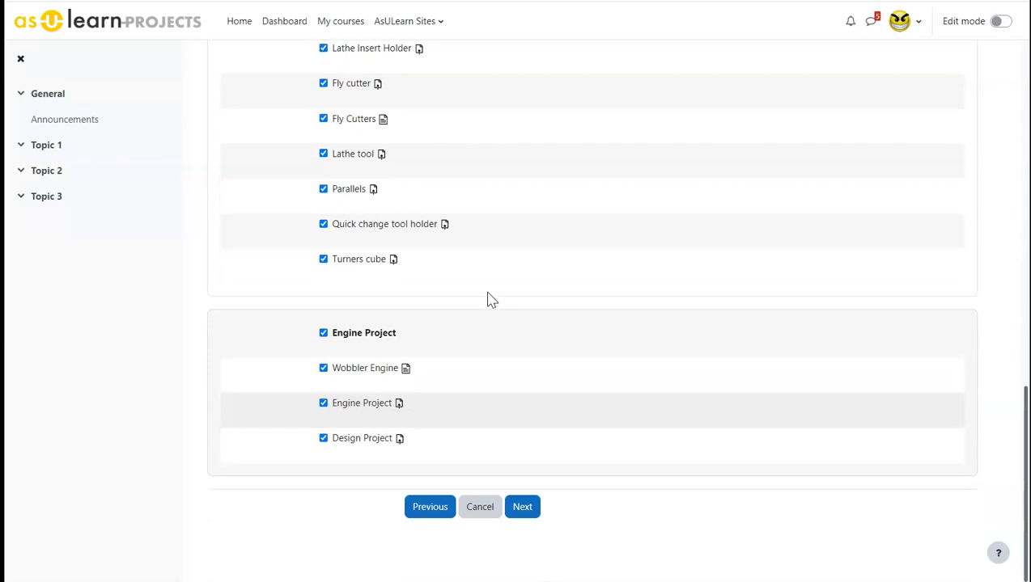
scroll(489, 298, up, 12)
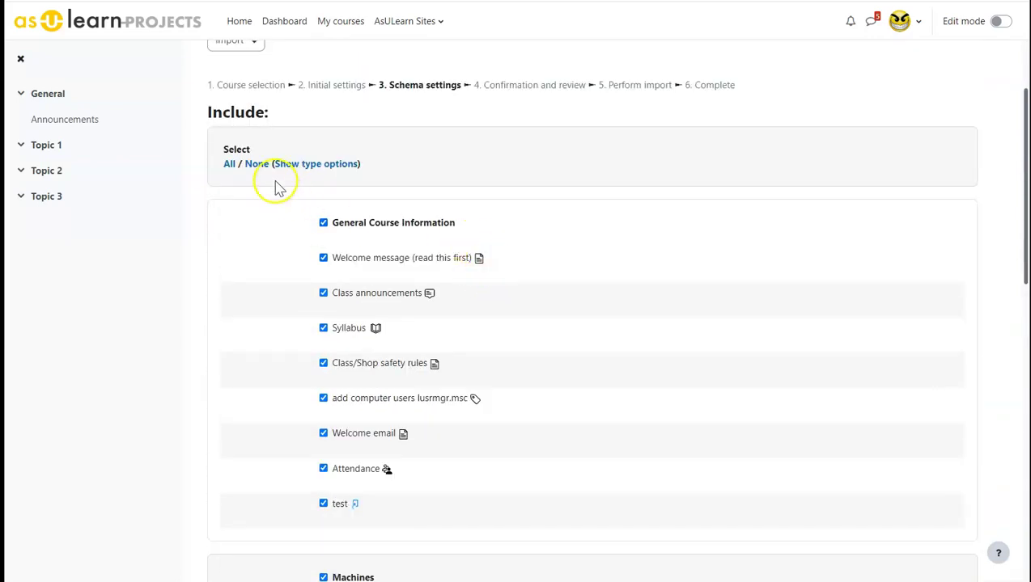
click(257, 165)
scroll(496, 270, down, 2)
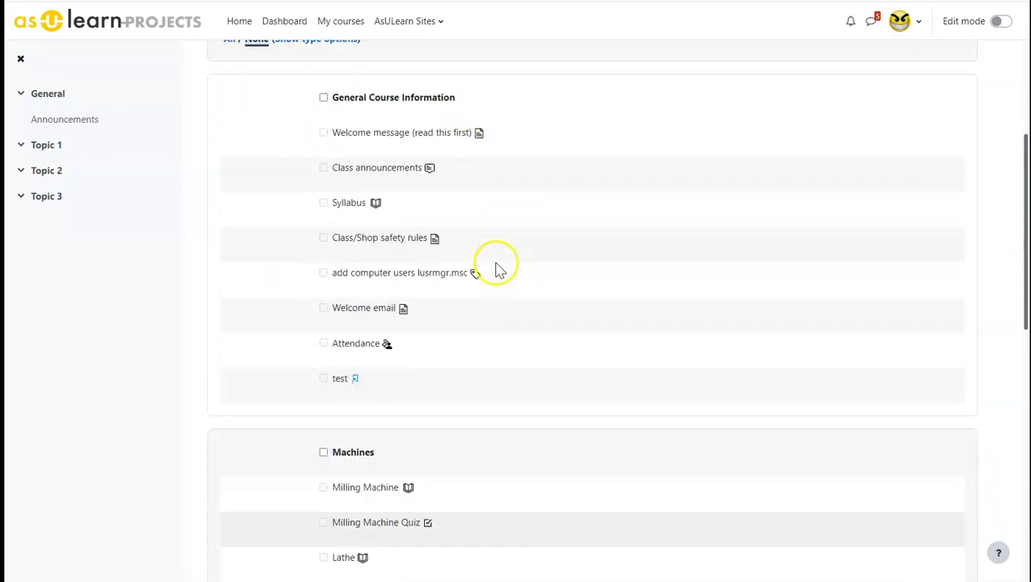
click(324, 99)
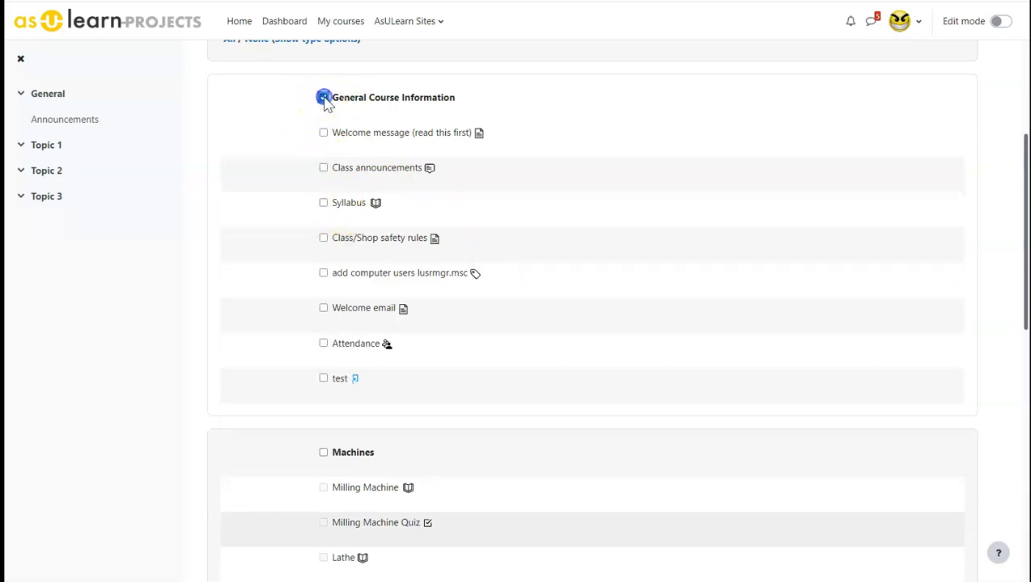
click(324, 203)
scroll(530, 258, down, 5)
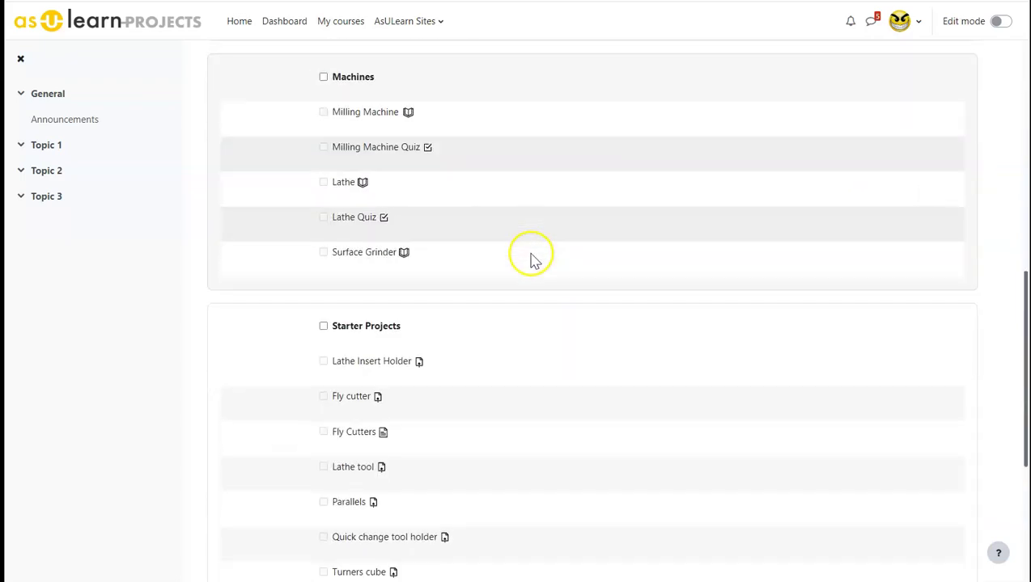
scroll(530, 257, down, 4)
click(522, 507)
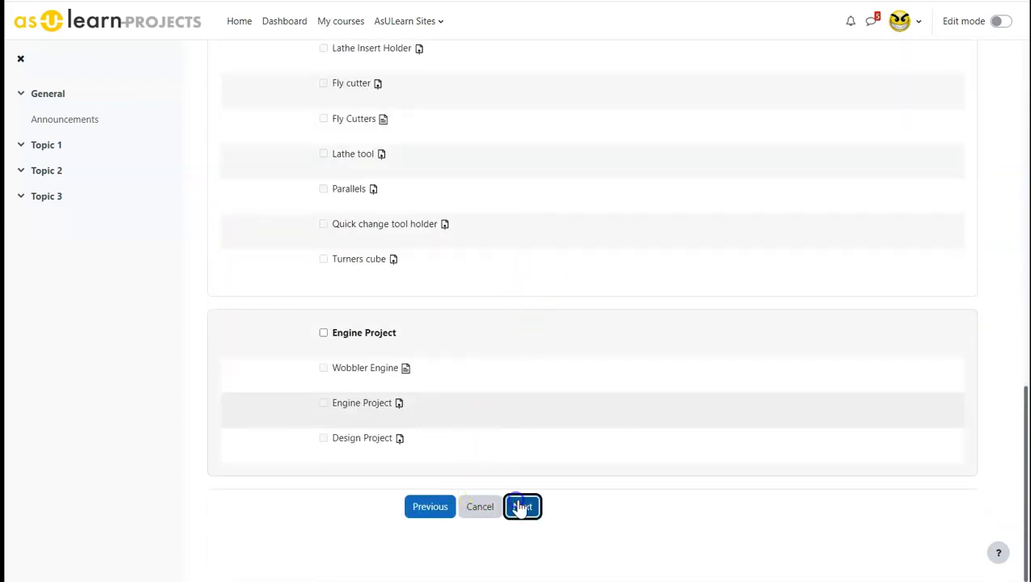
Perform the import of the selected content and return to the course page.
scroll(484, 323, down, 12)
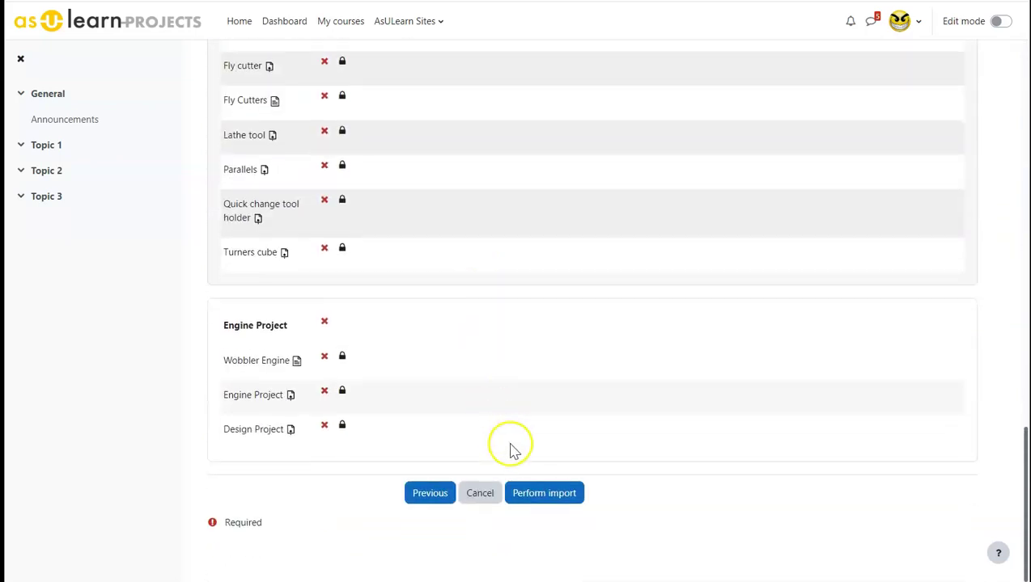
click(524, 495)
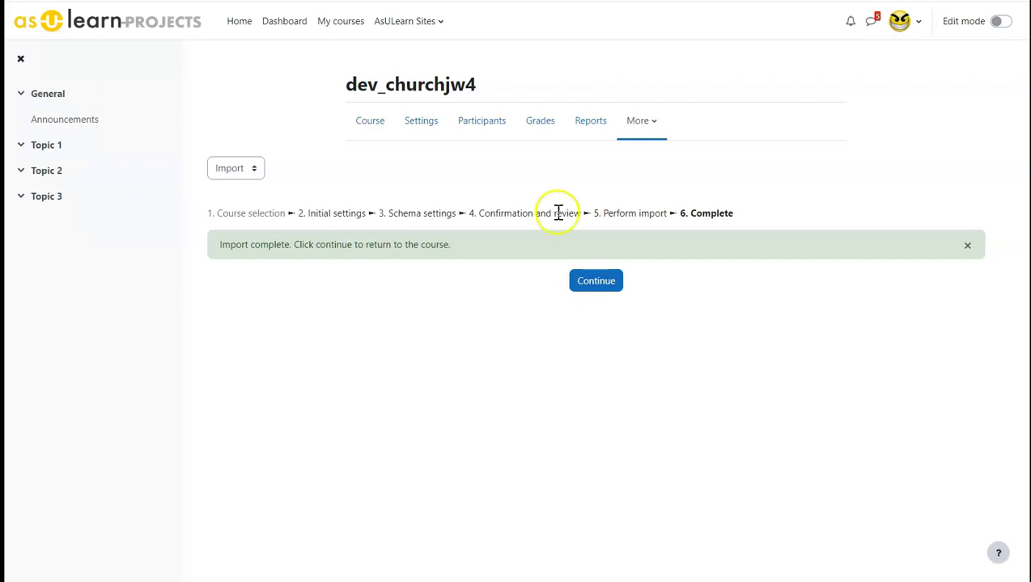
click(594, 283)
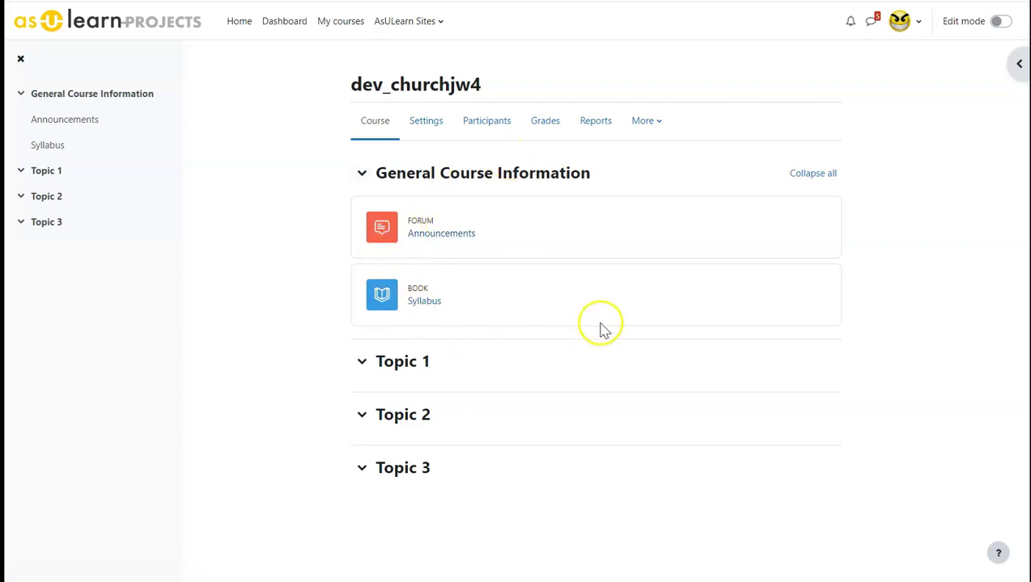
click(647, 121)
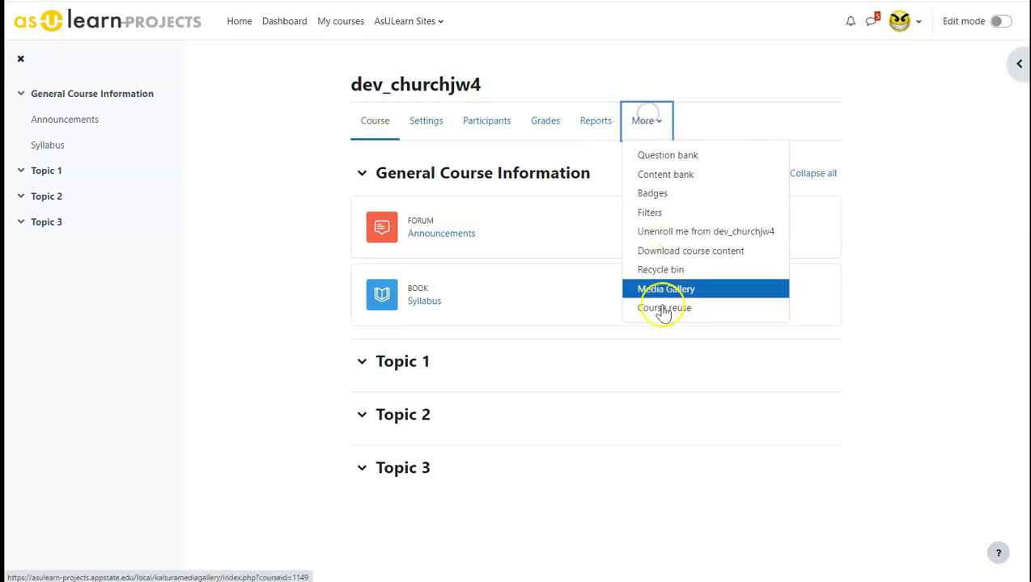
click(658, 314)
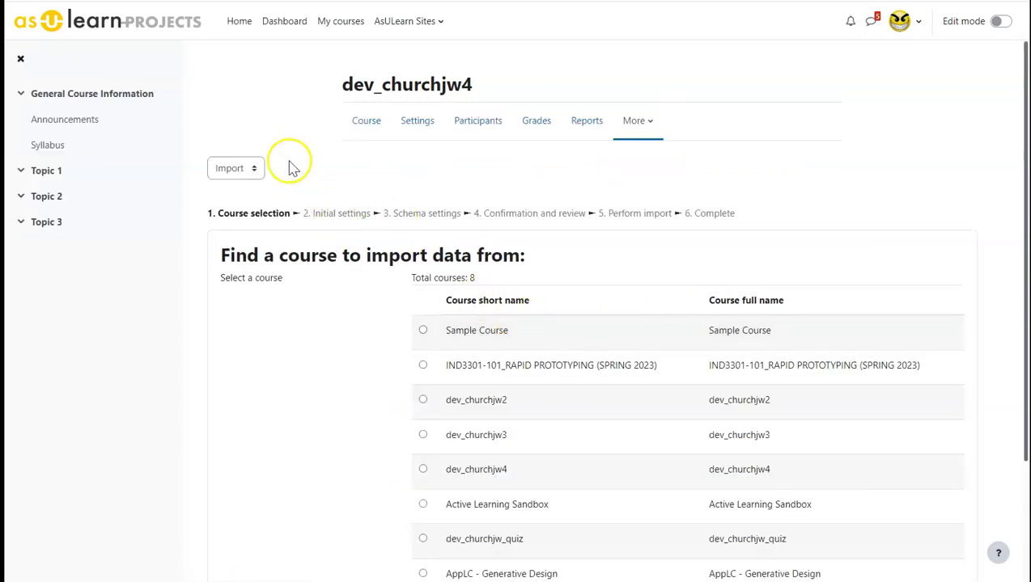
click(253, 171)
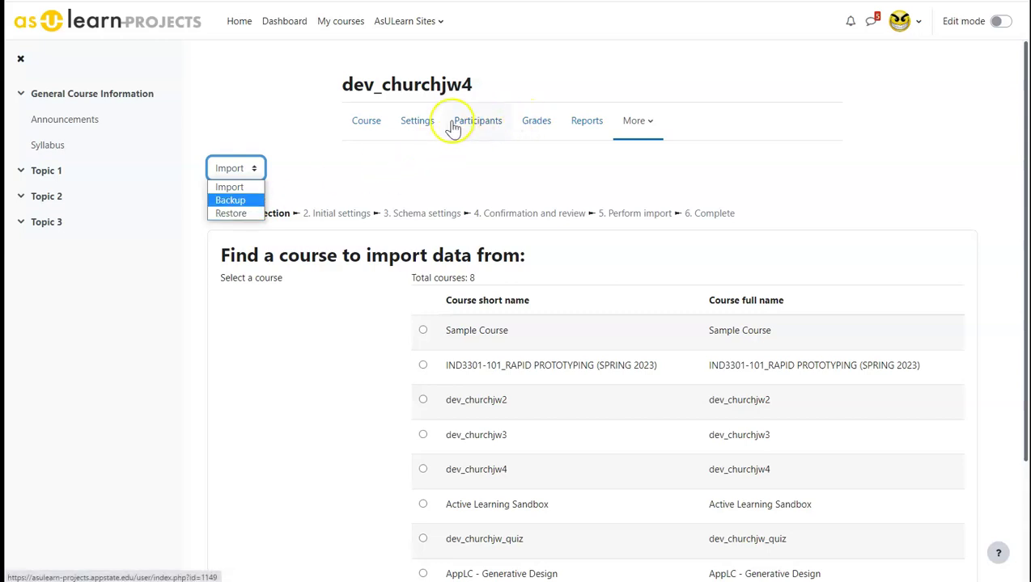
click(360, 127)
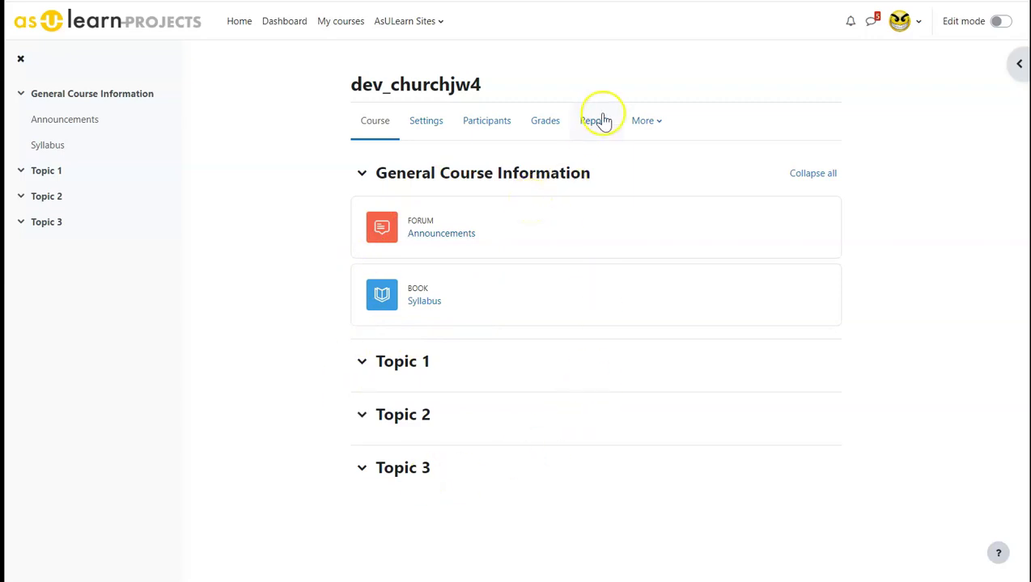
Add the backup file blank.mbz to the Restore page of dev_churchjw4 and start restoring it.
click(641, 122)
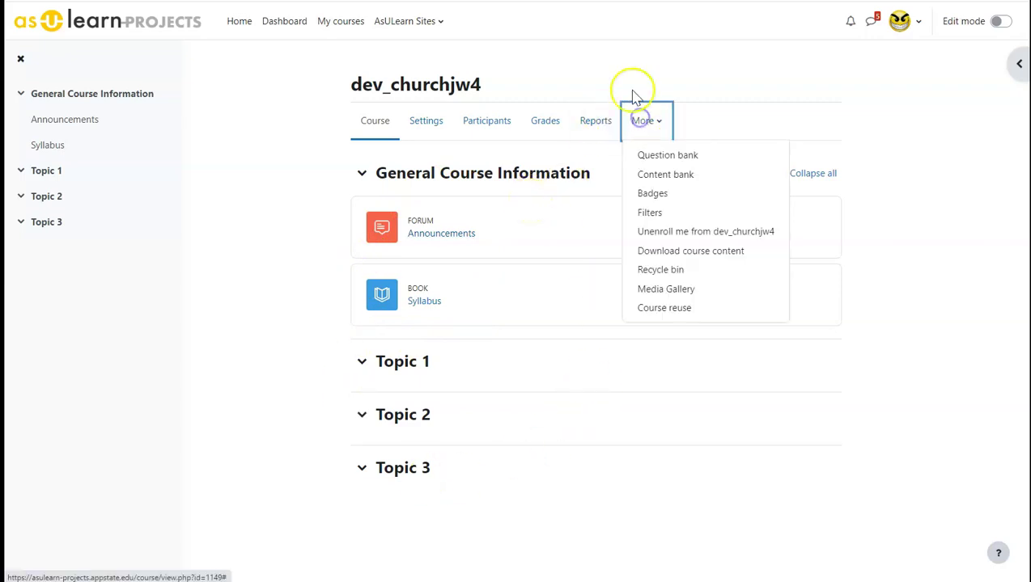
click(663, 312)
click(241, 172)
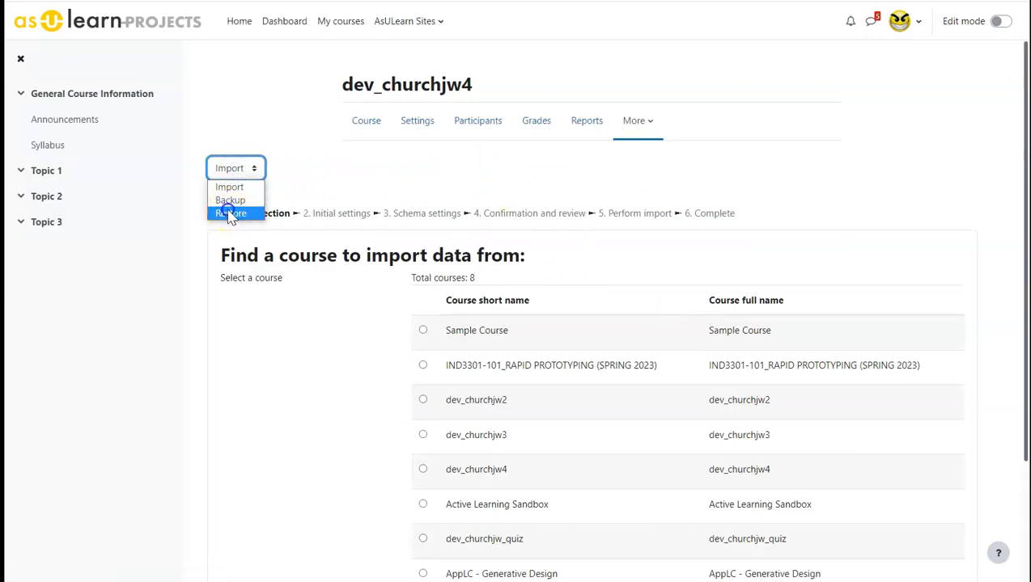
click(230, 213)
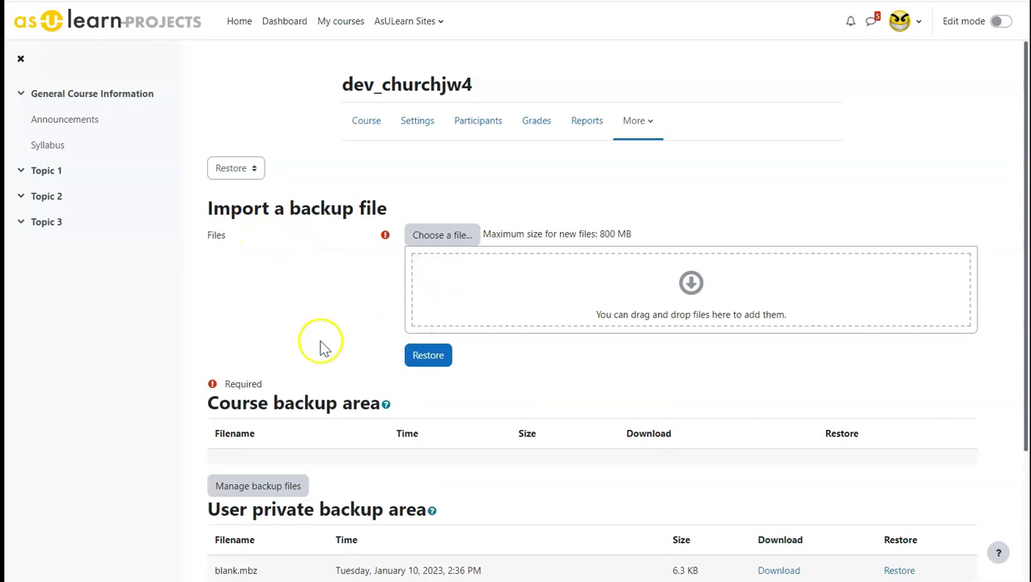
scroll(321, 348, down, 2)
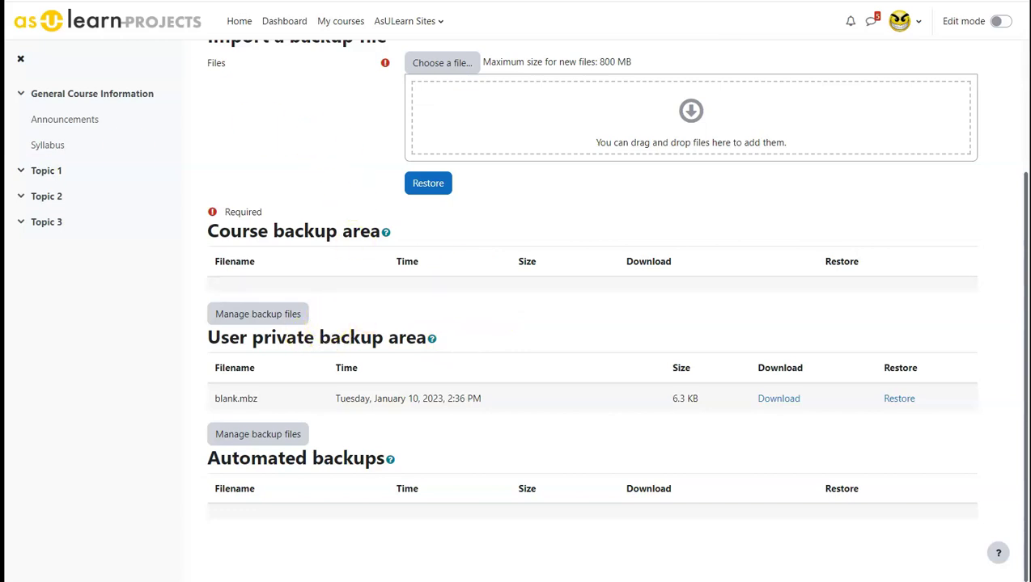
drag(4, 16, 439, 111)
scroll(486, 178, up, 1)
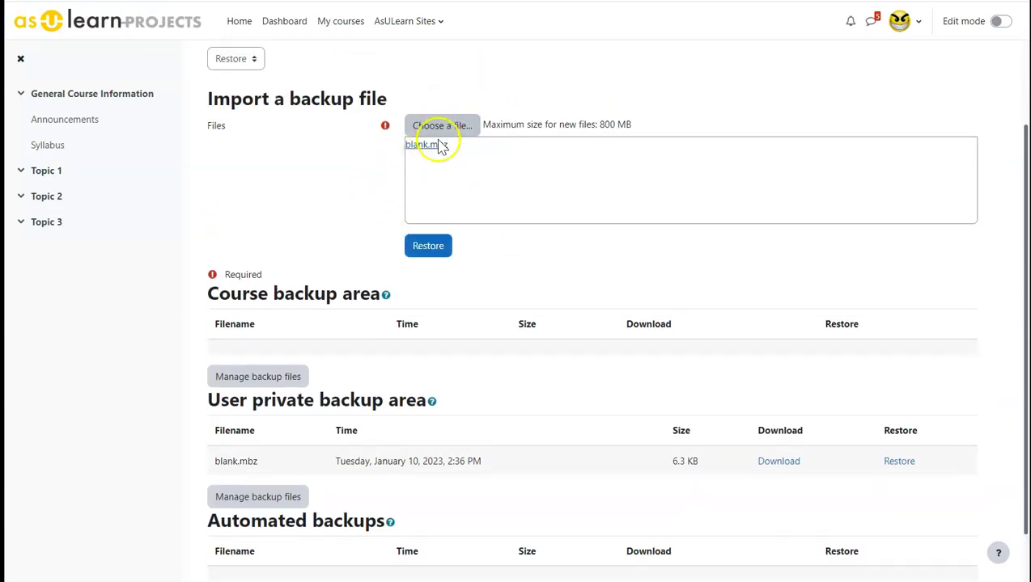
click(429, 245)
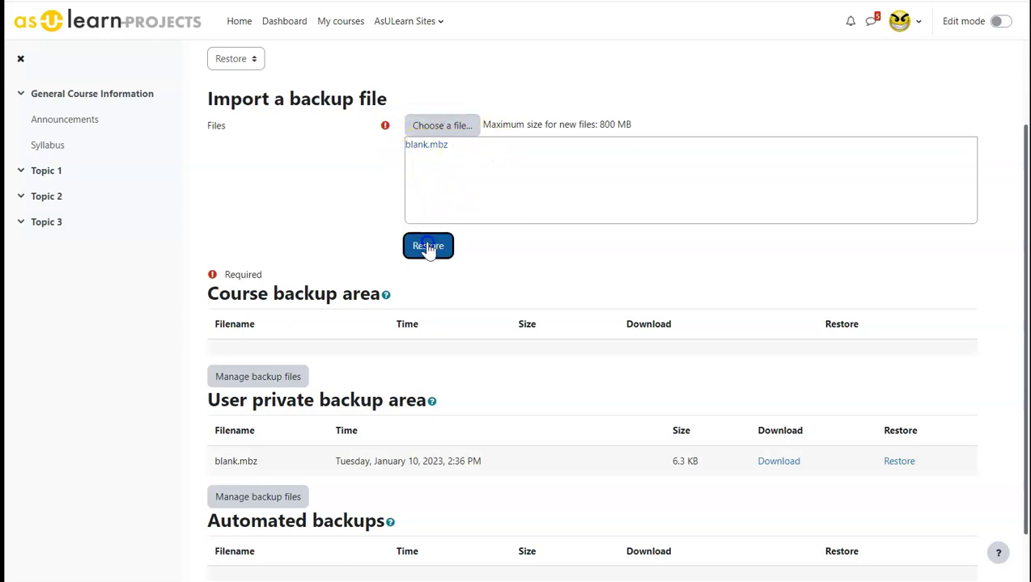
Accept the backup details and set the restore to delete the contents of this course before restoring.
scroll(295, 270, down, 5)
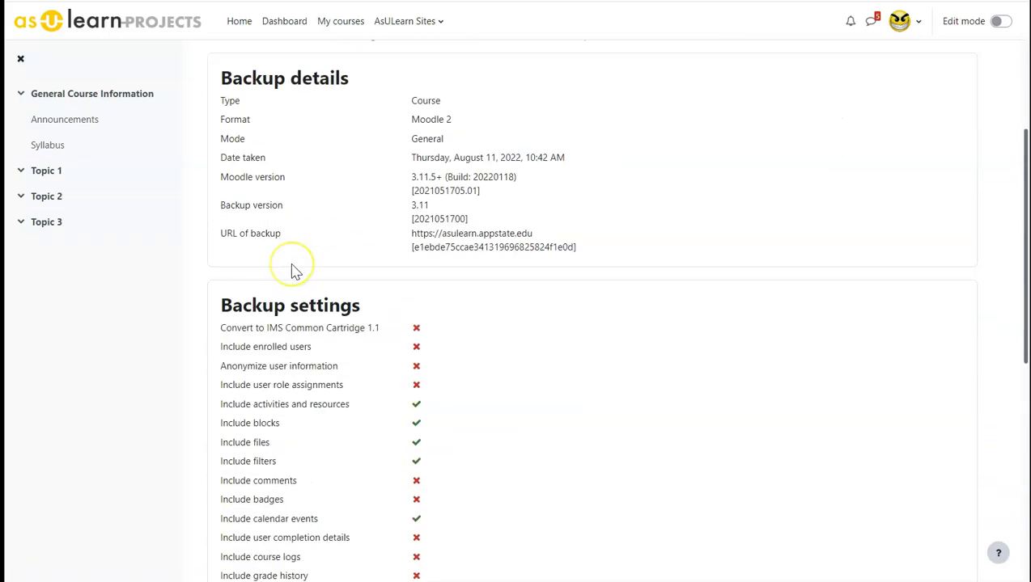
scroll(294, 269, down, 3)
click(592, 518)
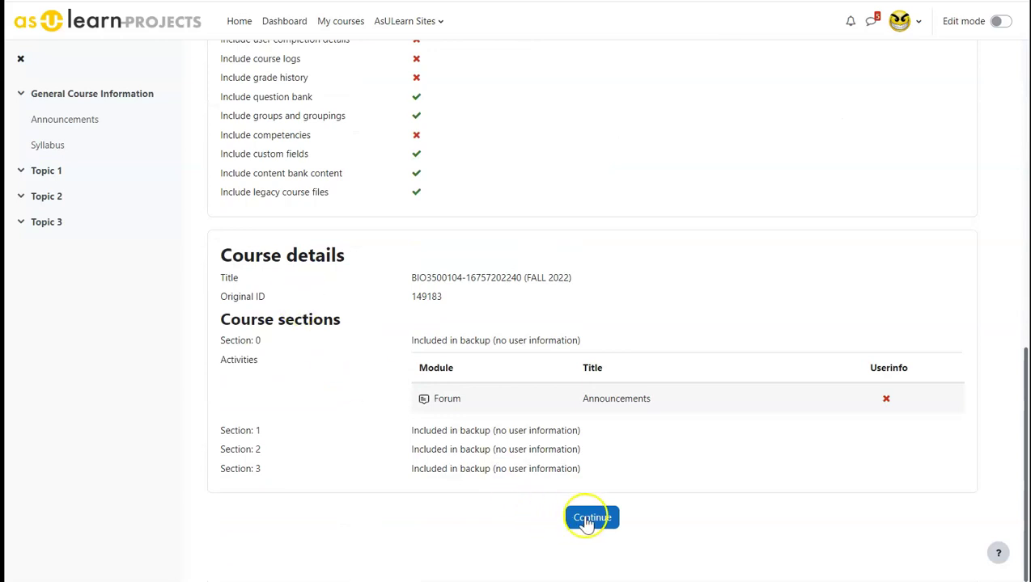
scroll(270, 253, down, 2)
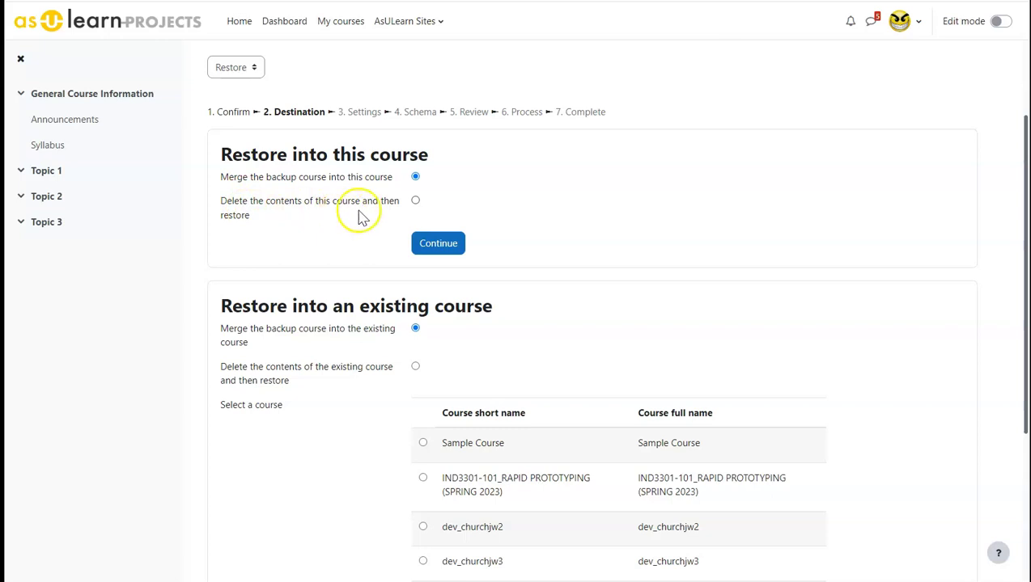
click(415, 203)
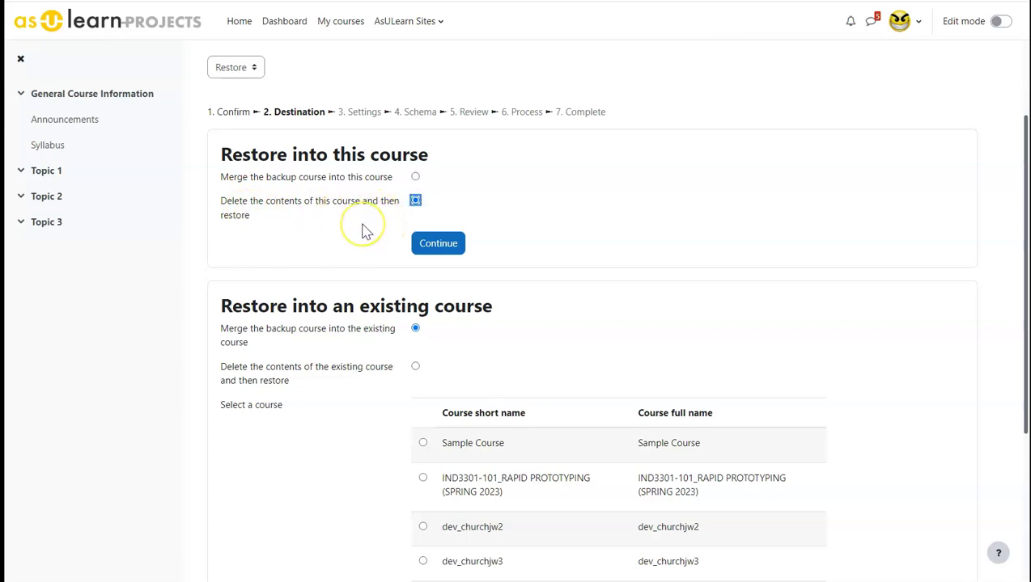
click(433, 245)
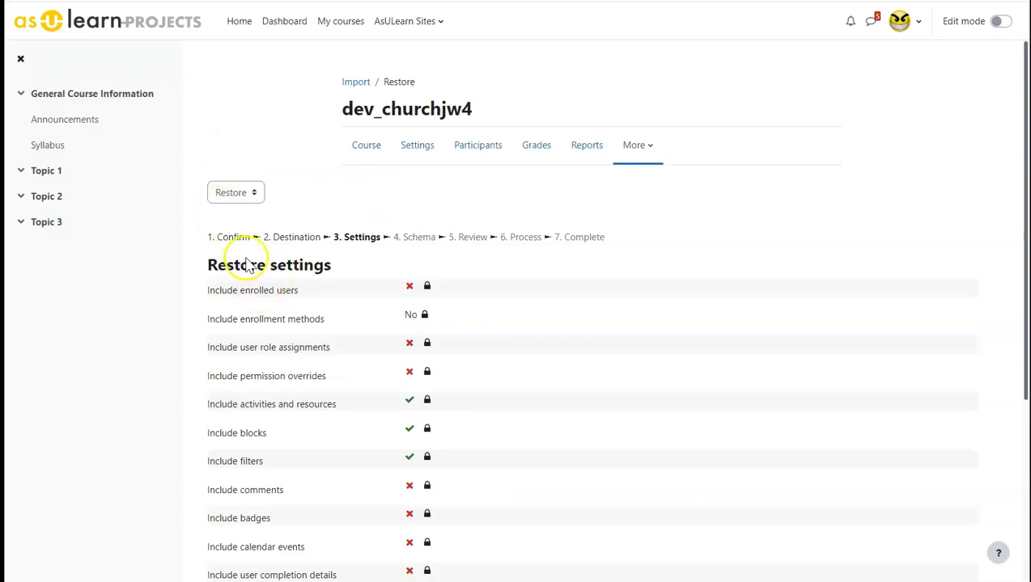
Keep the default restore and course settings with all sections included, perform the restore and continue to the restored course.
scroll(349, 344, down, 3)
click(467, 503)
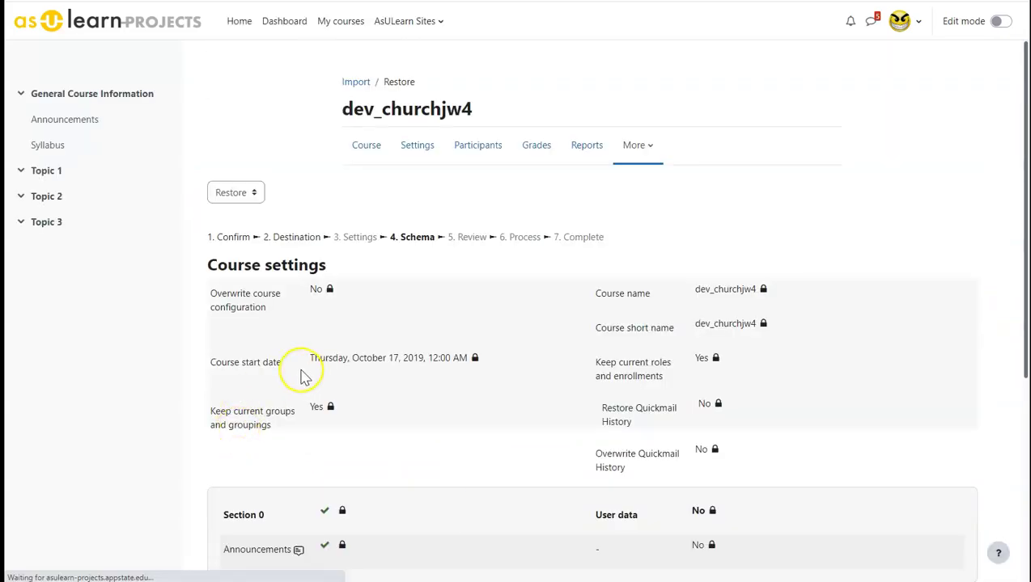
scroll(338, 357, down, 5)
click(522, 510)
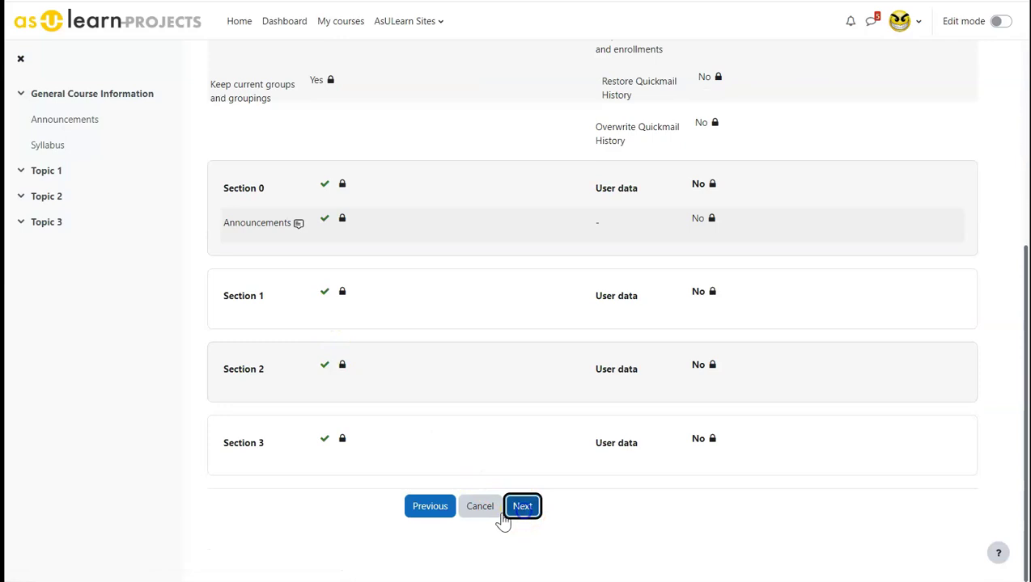
scroll(287, 396, down, 2)
scroll(290, 382, down, 7)
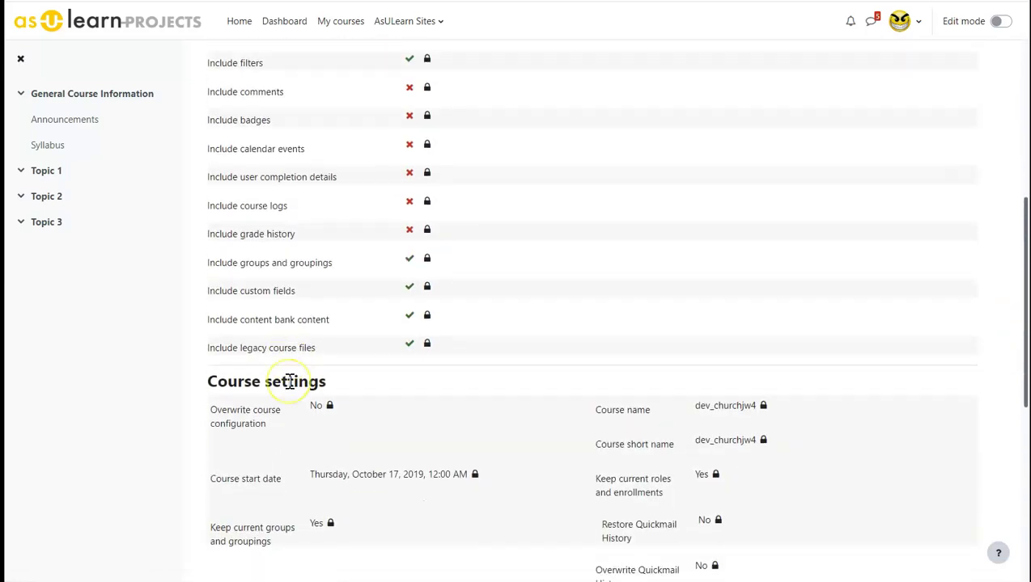
click(532, 509)
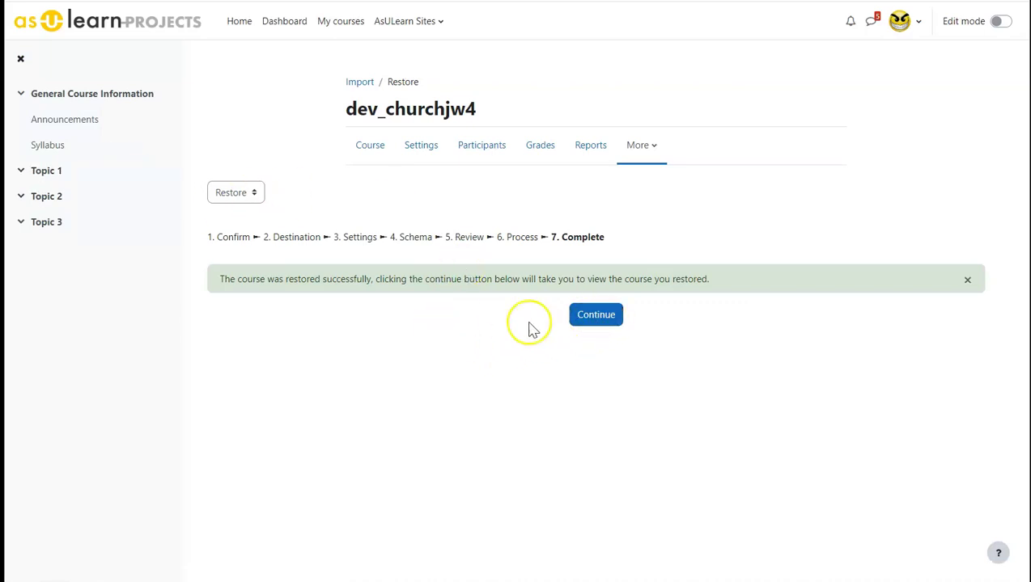
click(591, 317)
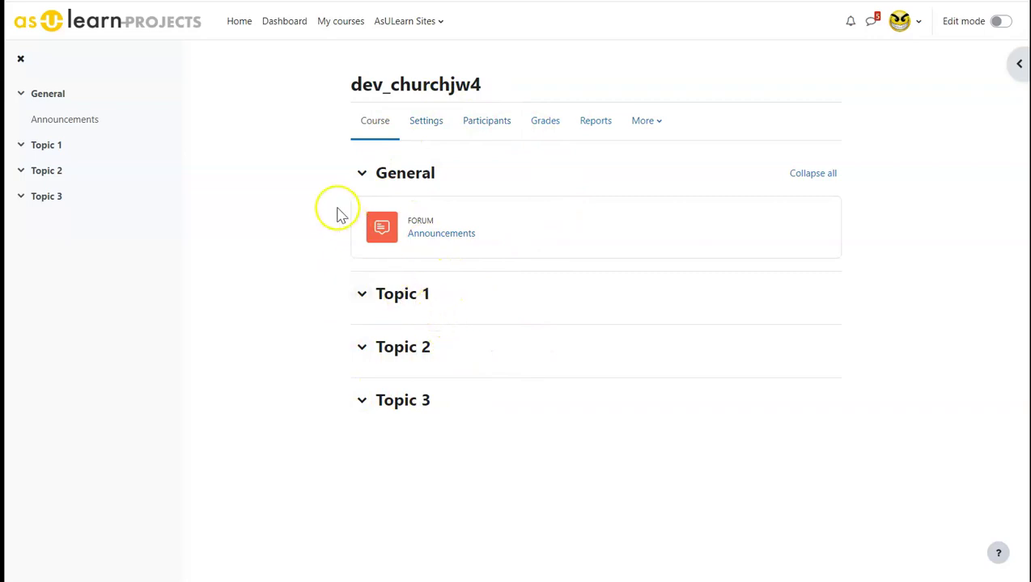
Open the course reuse page of dev_churchjw4 and show its Import, Backup and Restore choices.
click(650, 128)
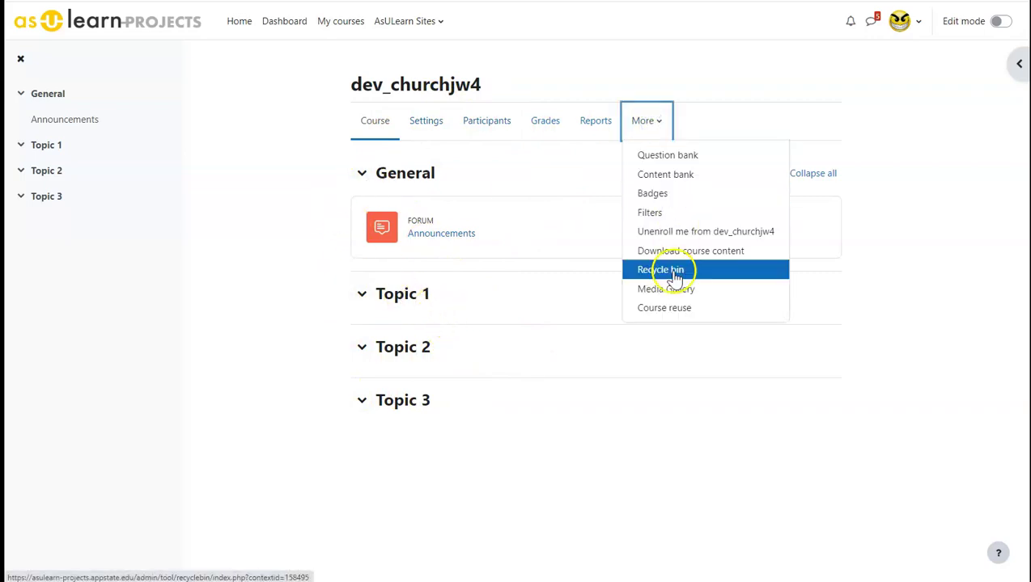
click(668, 309)
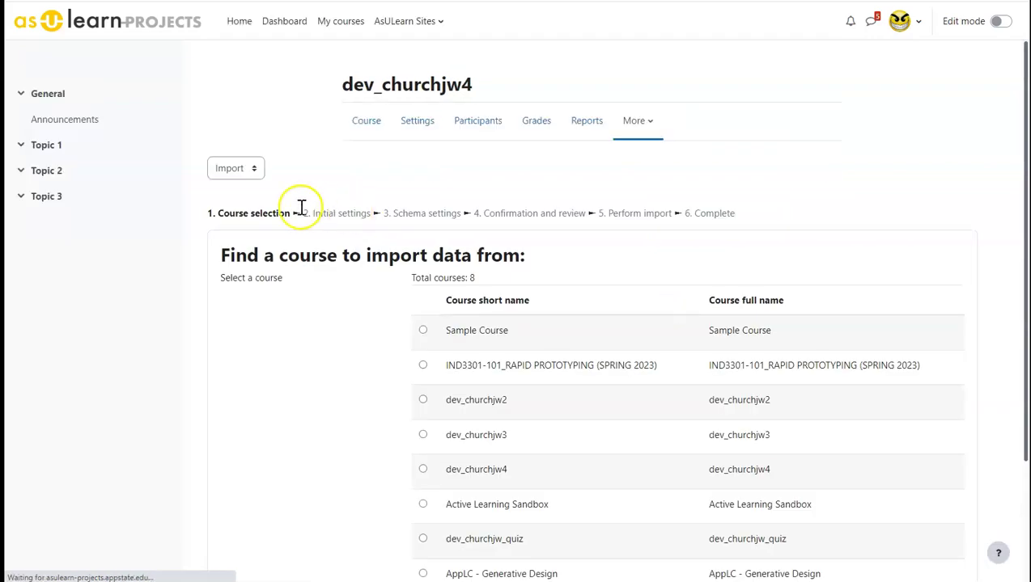
click(241, 175)
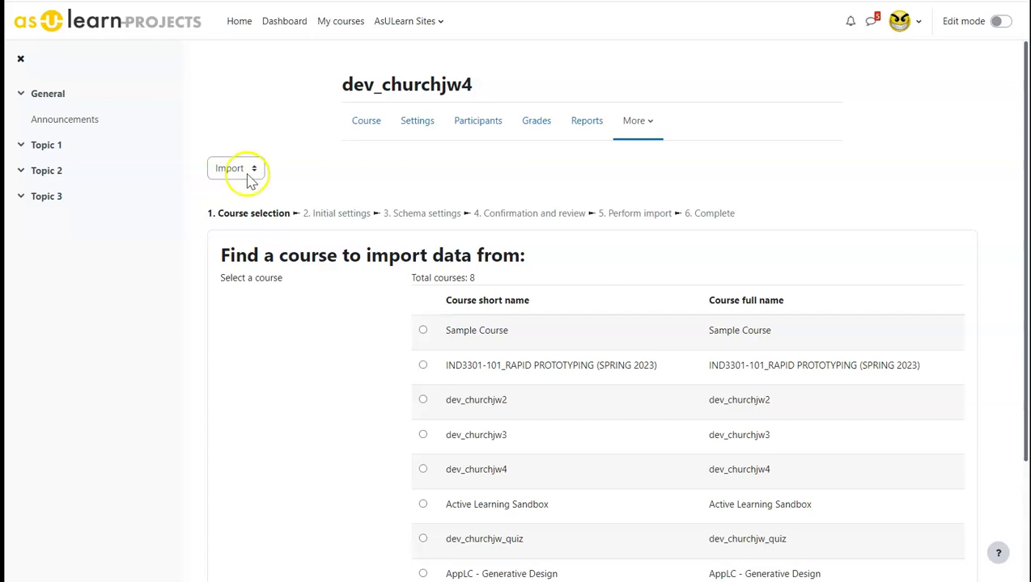